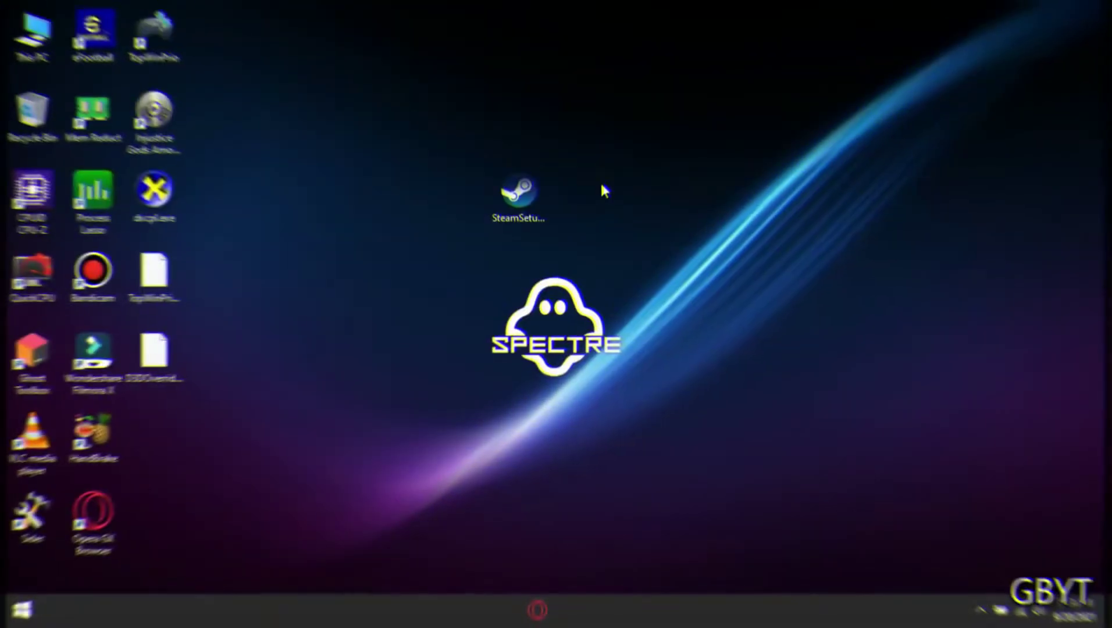
# Refresh the desktop and run SteamSetup.exe as administrator
pyautogui.rightClick(601, 183)
pyautogui.click(662, 230)
pyautogui.rightClick(600, 214)
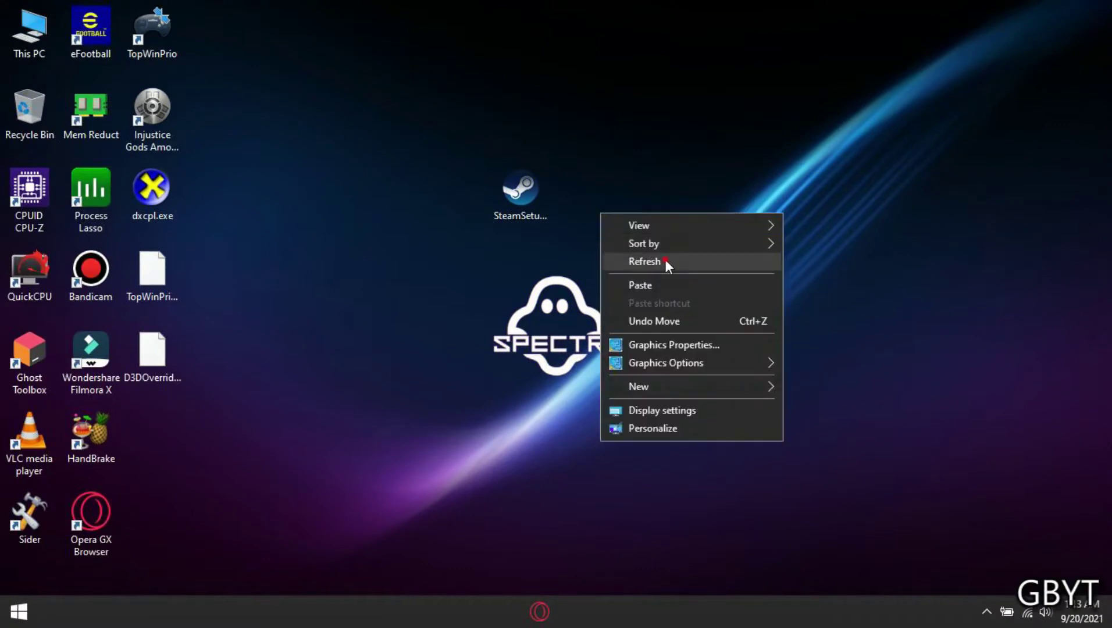
pyautogui.click(666, 263)
pyautogui.click(540, 195)
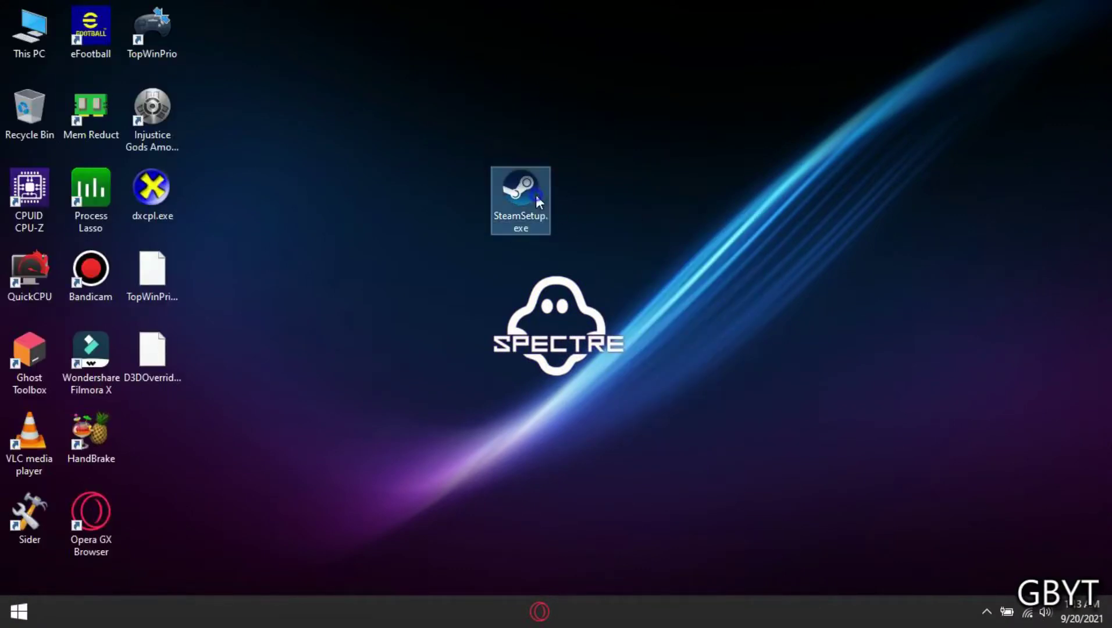
pyautogui.rightClick(536, 195)
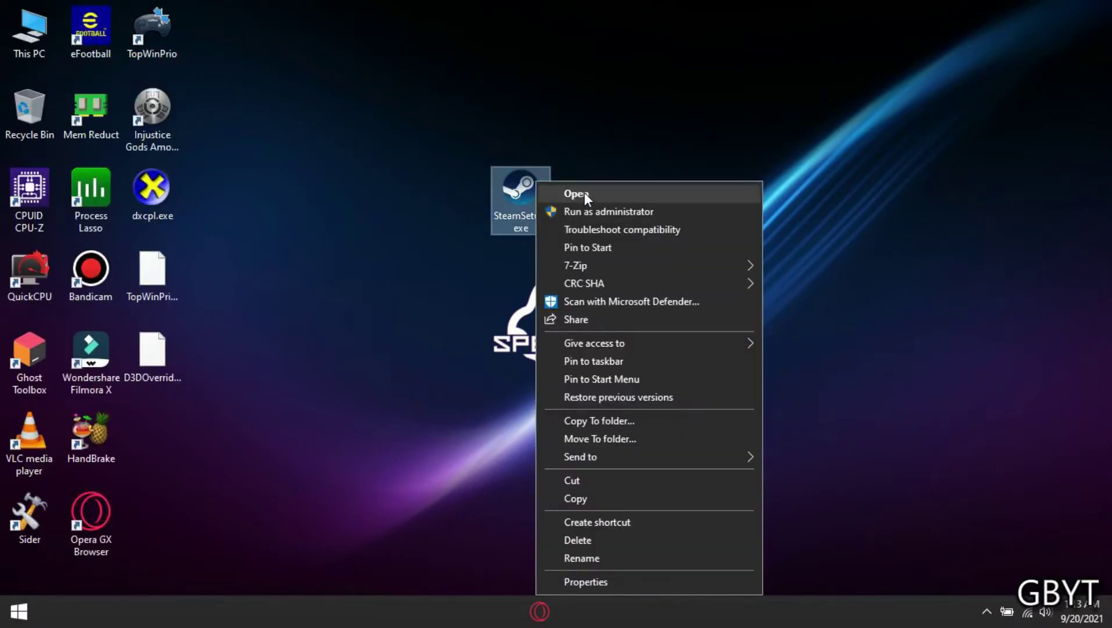
pyautogui.click(596, 212)
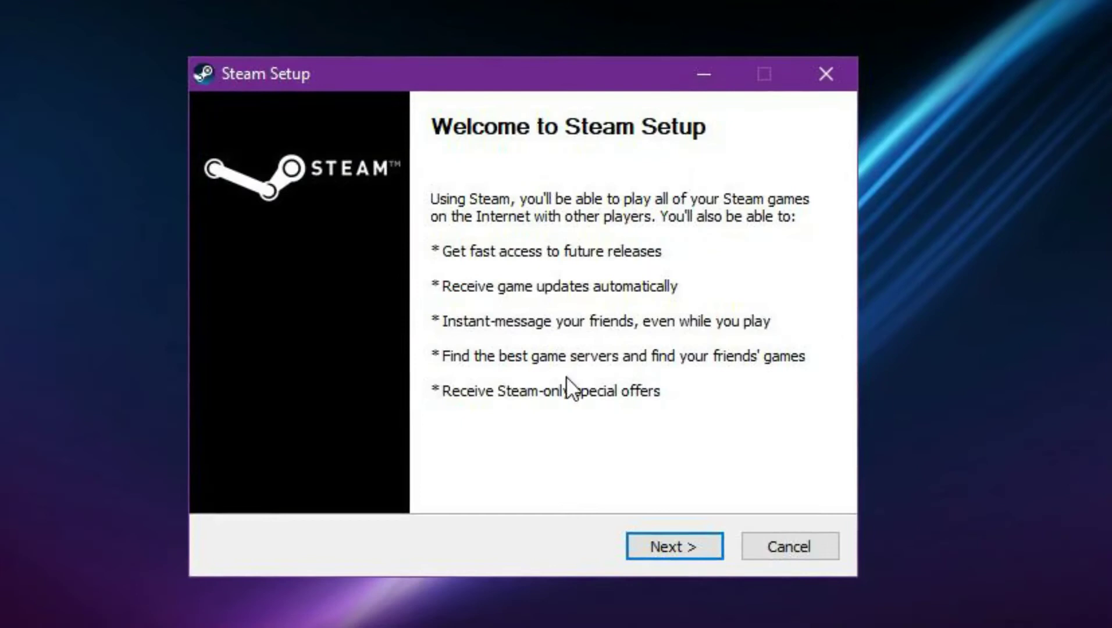
# Keep English in Steam Setup and choose drive C as the install location
pyautogui.click(663, 548)
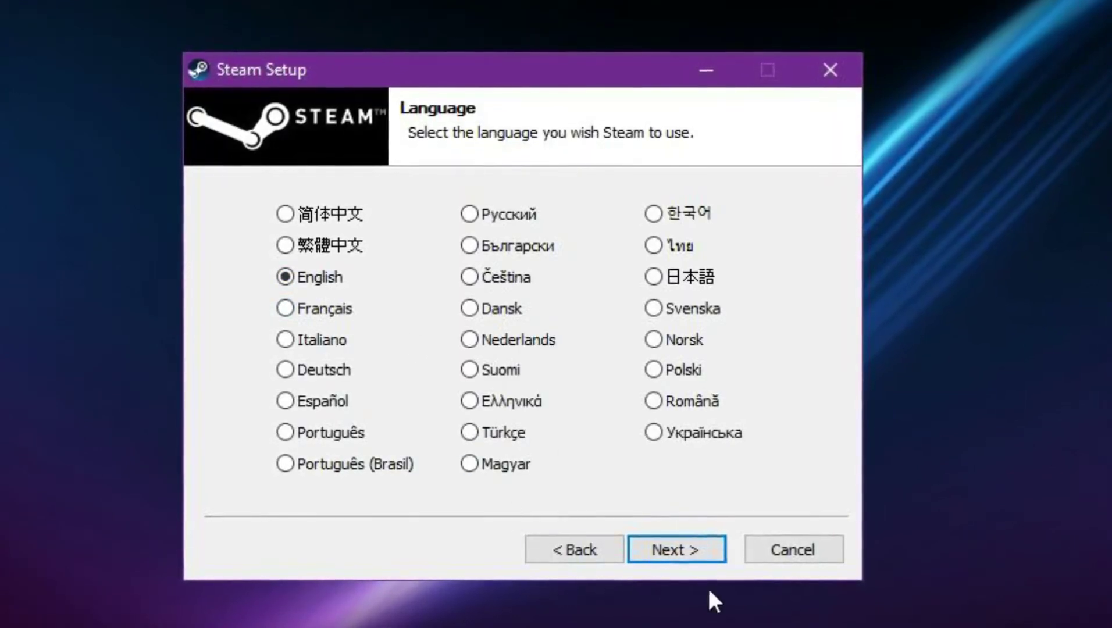
pyautogui.click(678, 552)
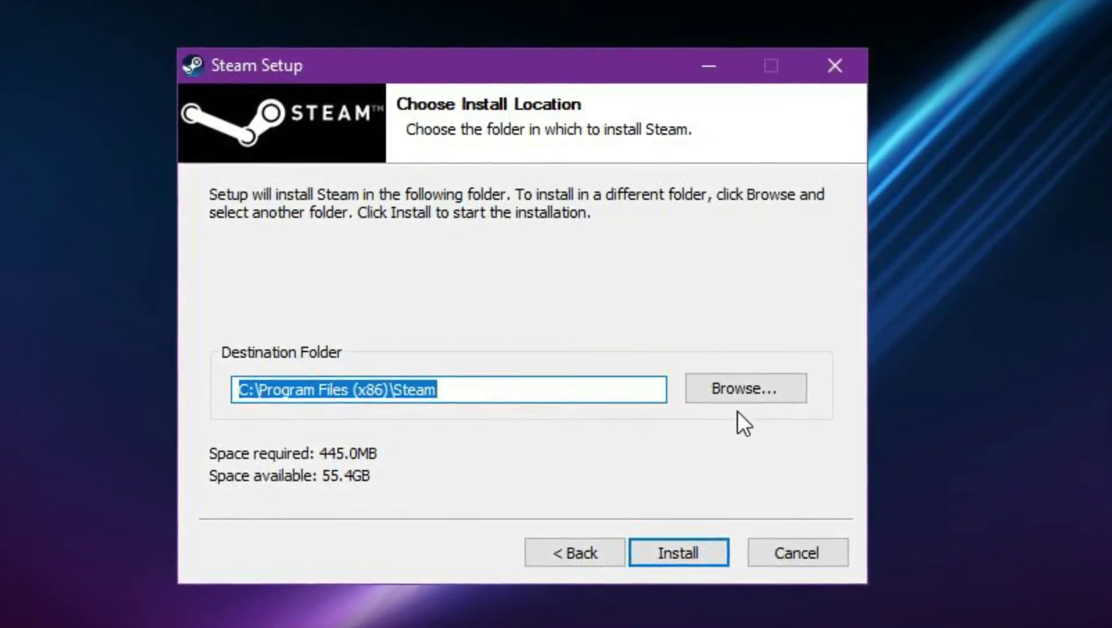
pyautogui.click(736, 391)
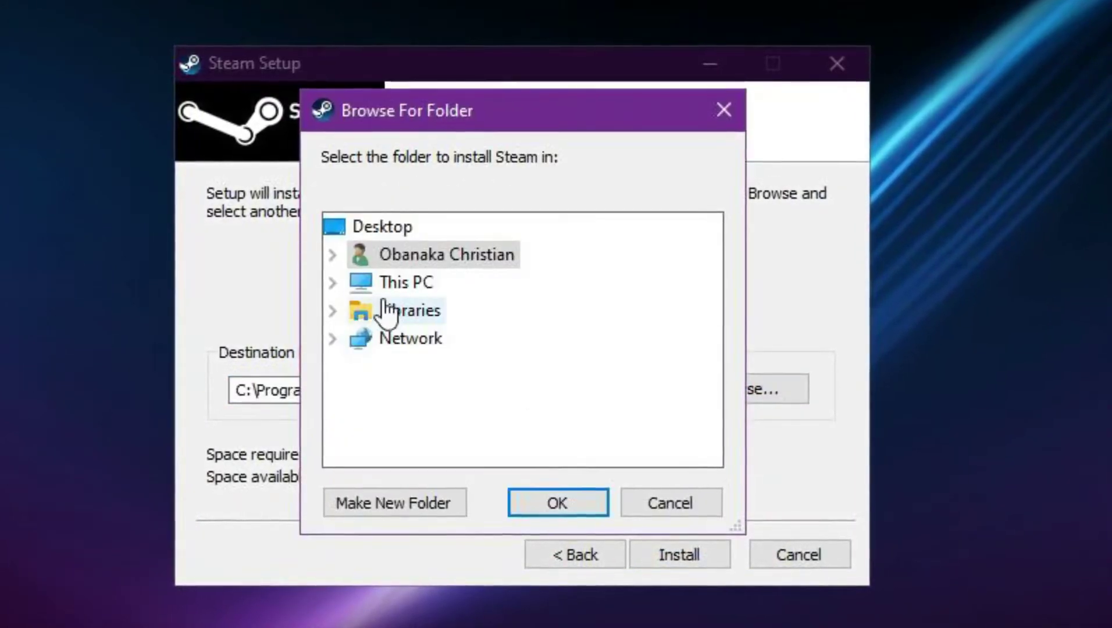
pyautogui.click(339, 289)
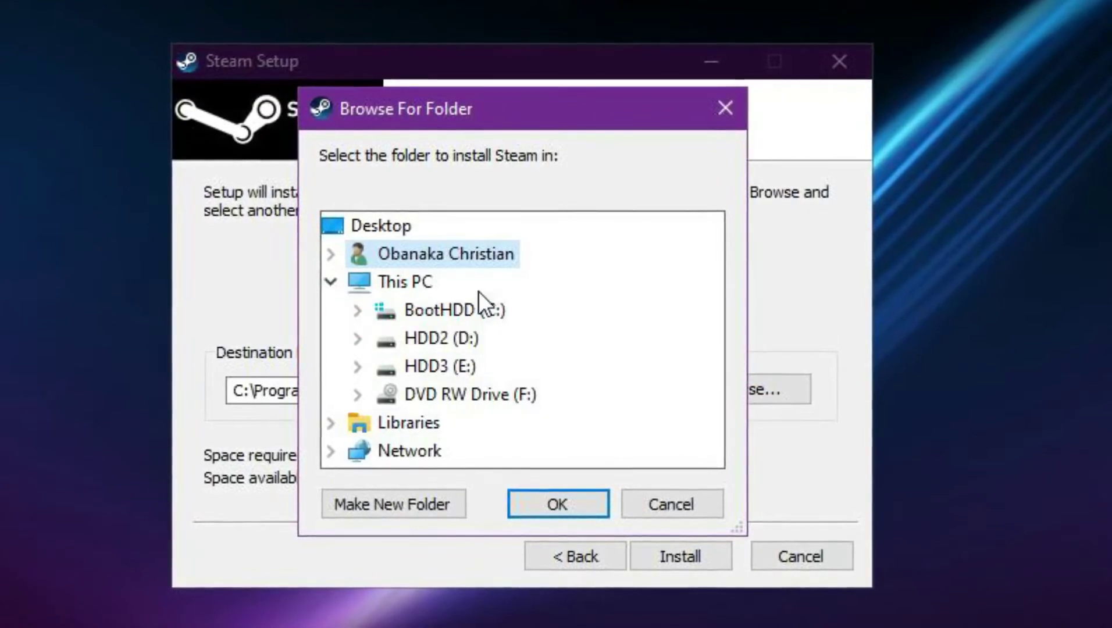
pyautogui.click(491, 307)
pyautogui.click(573, 512)
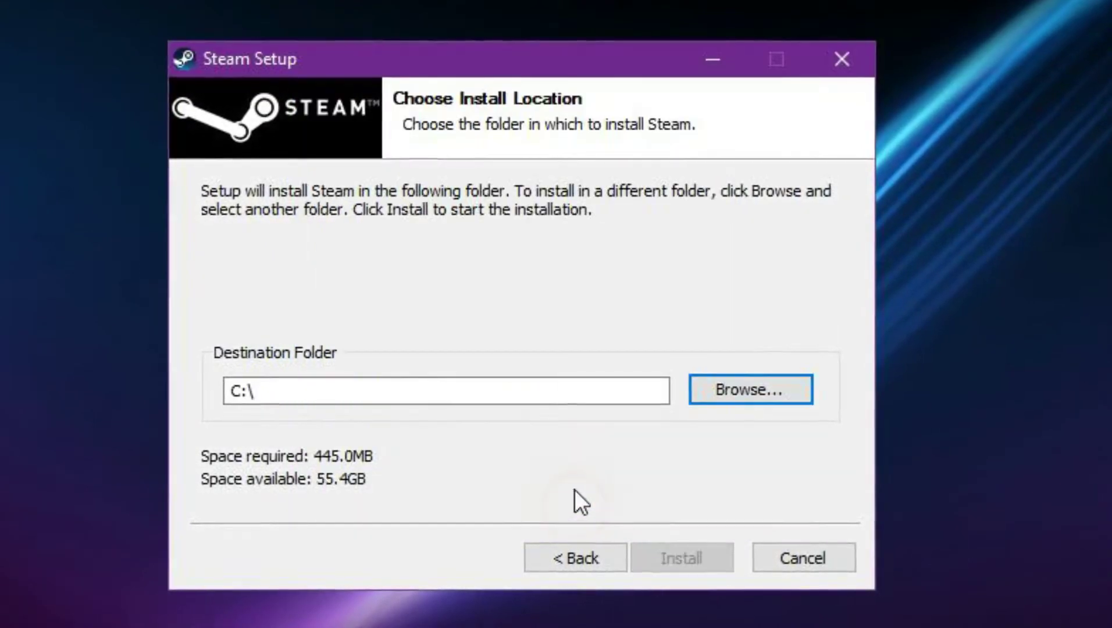
# Create a new 'Steam' folder on C: and install Steam into C:\Steam
pyautogui.click(724, 400)
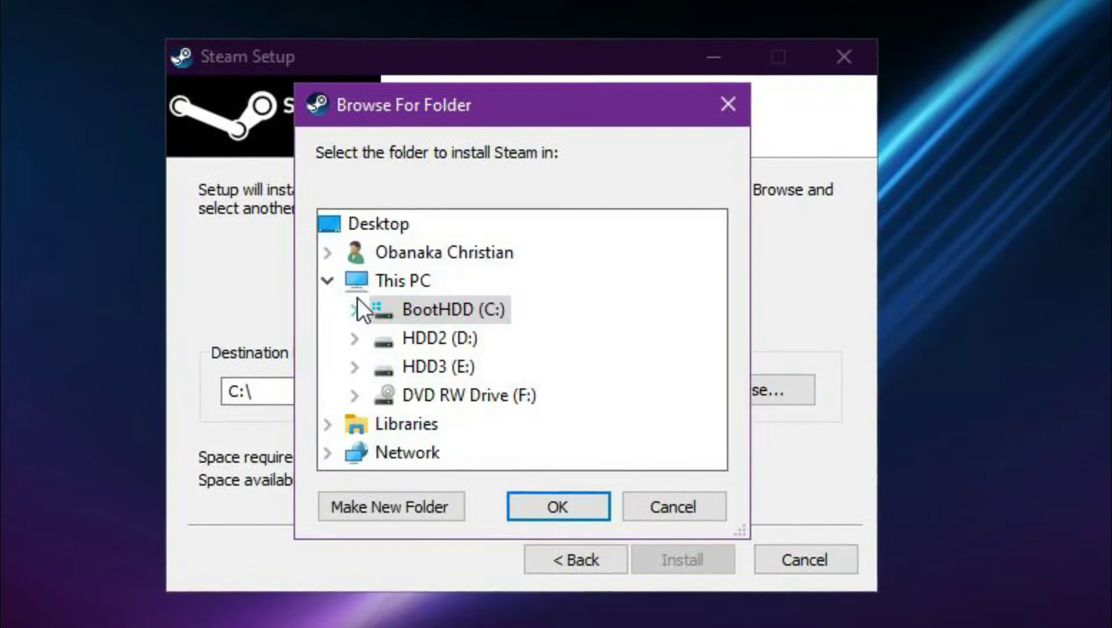
pyautogui.click(397, 317)
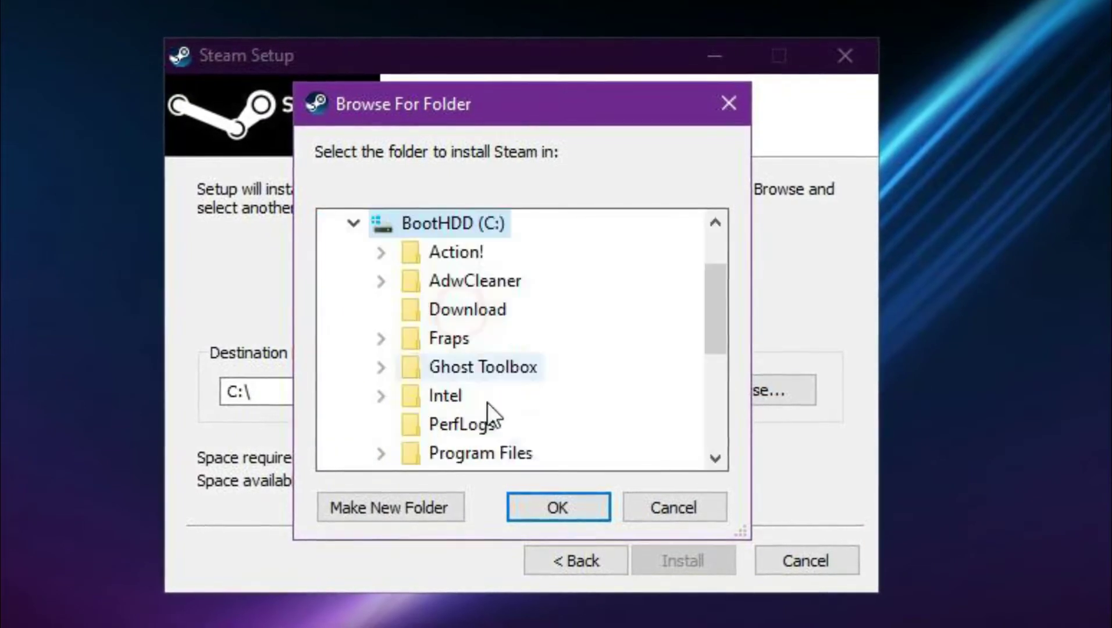
pyautogui.click(431, 501)
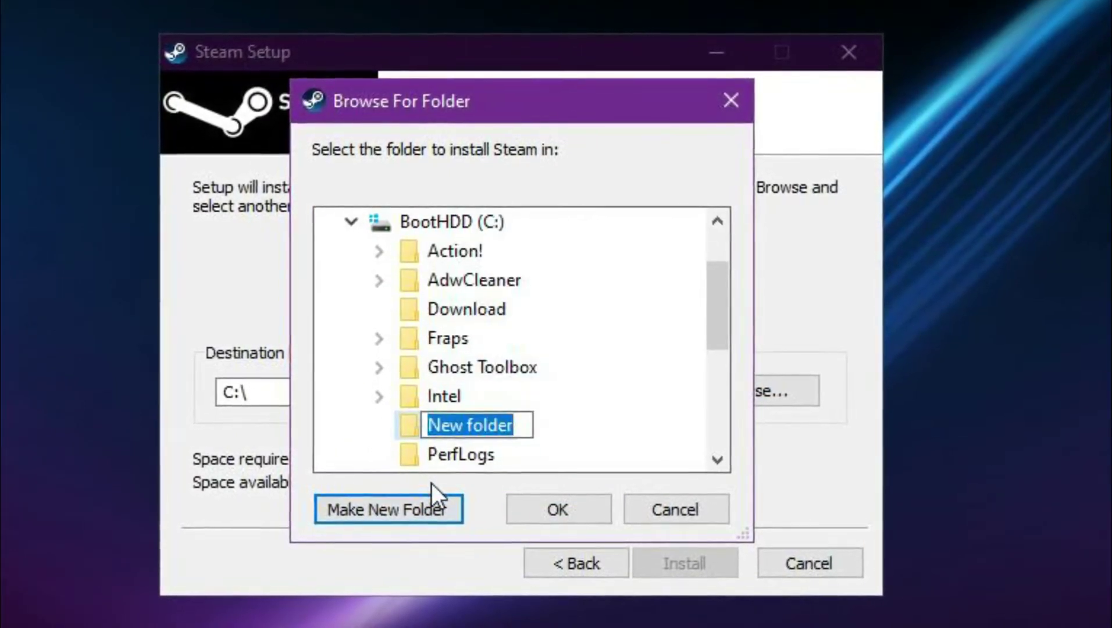
pyautogui.write('Stea')
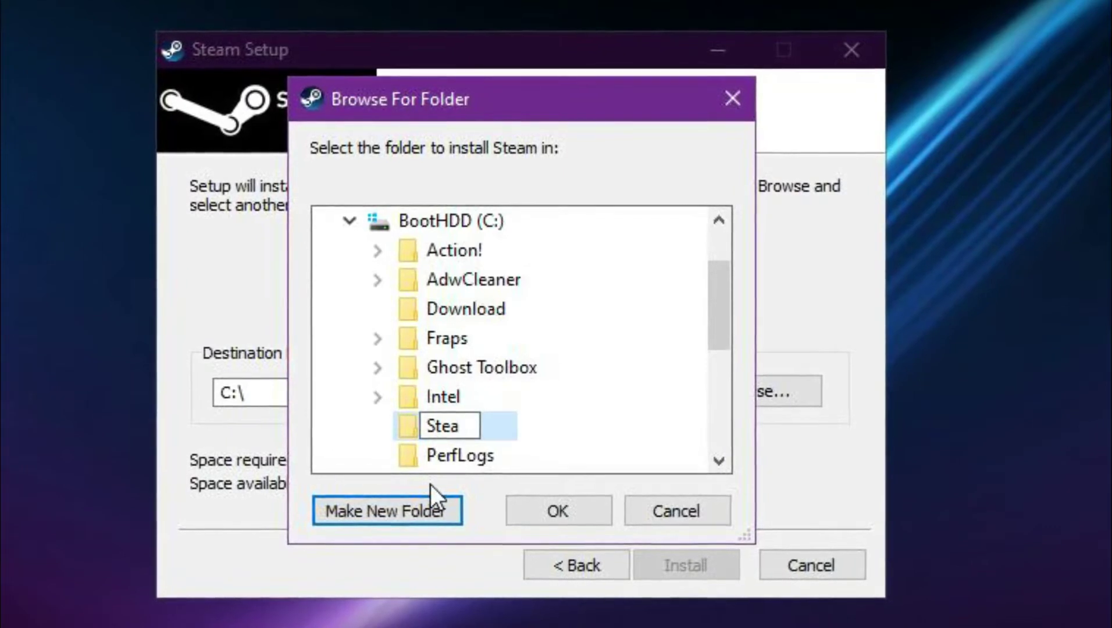
pyautogui.write('m')
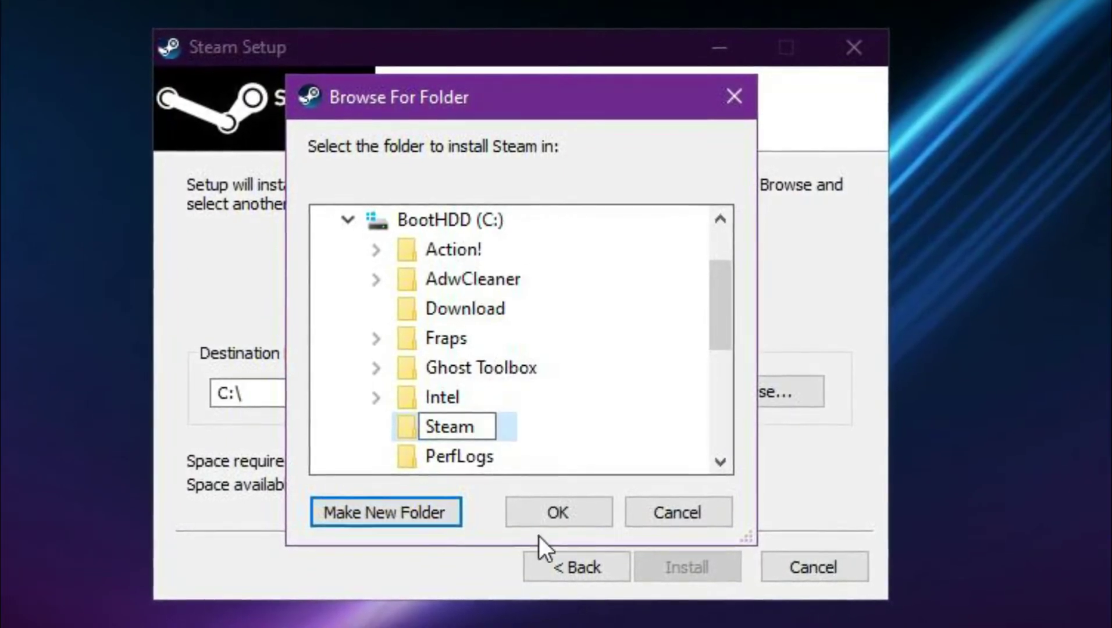
pyautogui.click(559, 507)
pyautogui.click(743, 556)
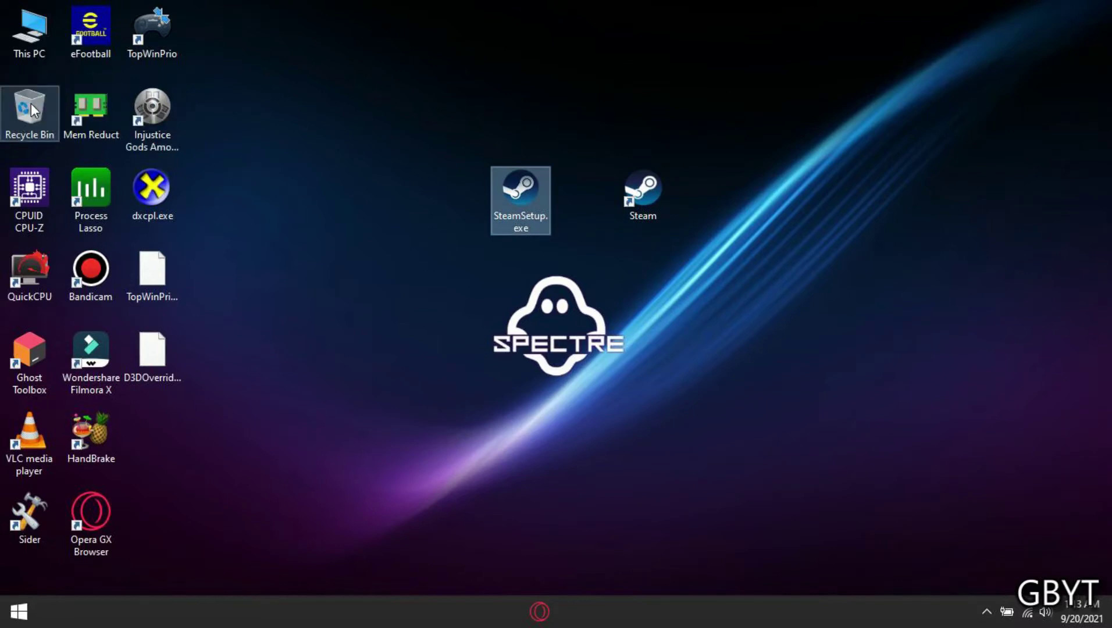
# Drag SteamSetup.exe to the Recycle Bin and launch Steam from its desktop shortcut
pyautogui.moveTo(495, 198); pyautogui.dragTo(31, 103)
pyautogui.moveTo(636, 191); pyautogui.dragTo(496, 192)
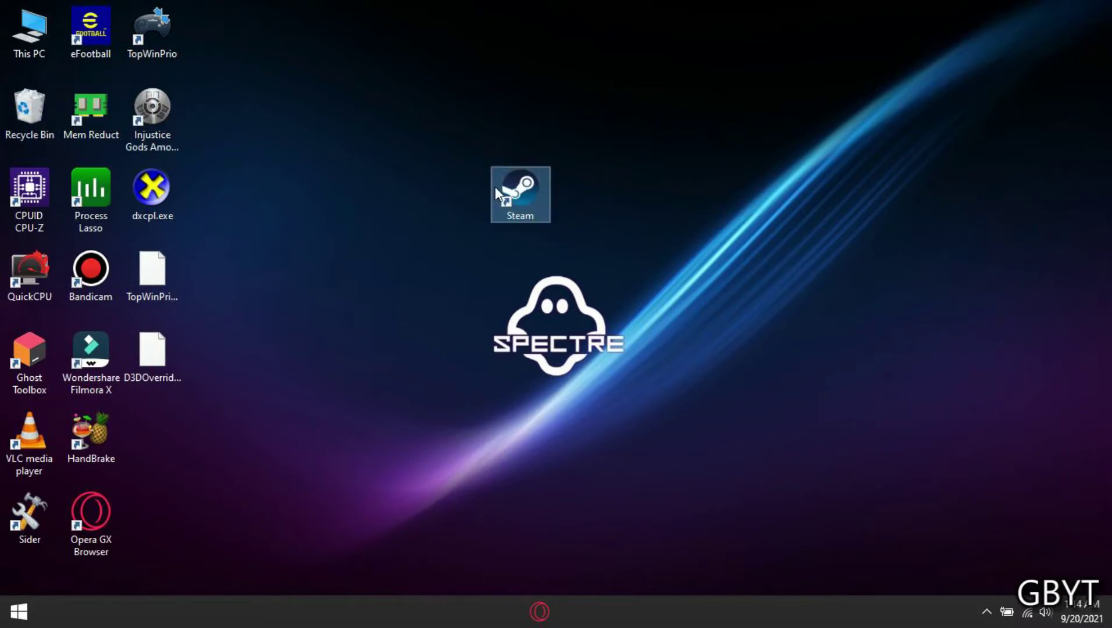
pyautogui.rightClick(512, 186)
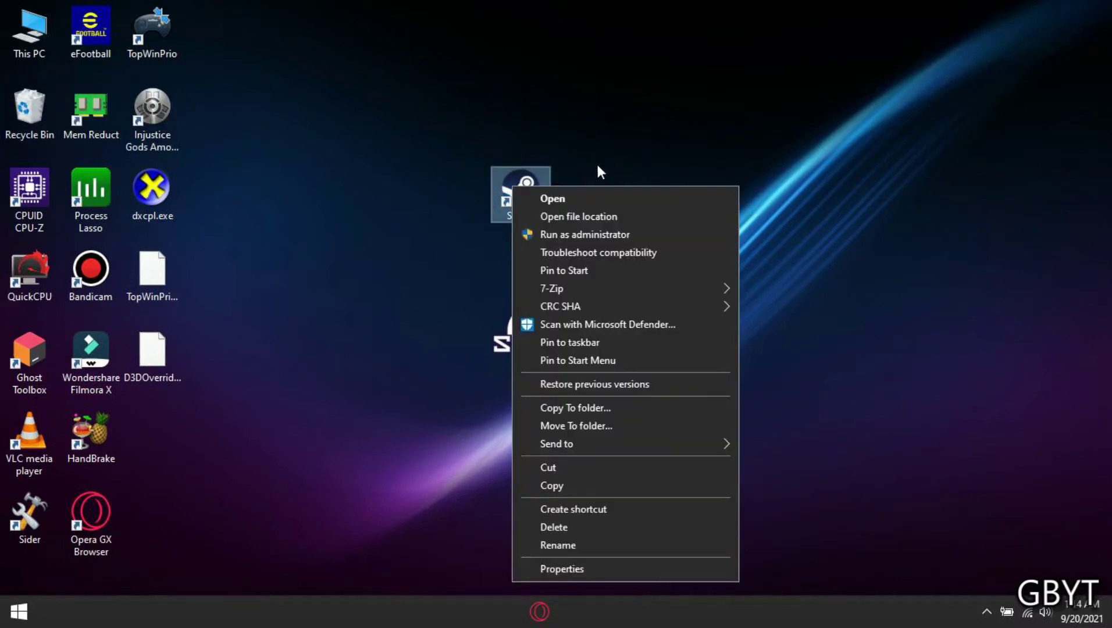
pyautogui.click(589, 199)
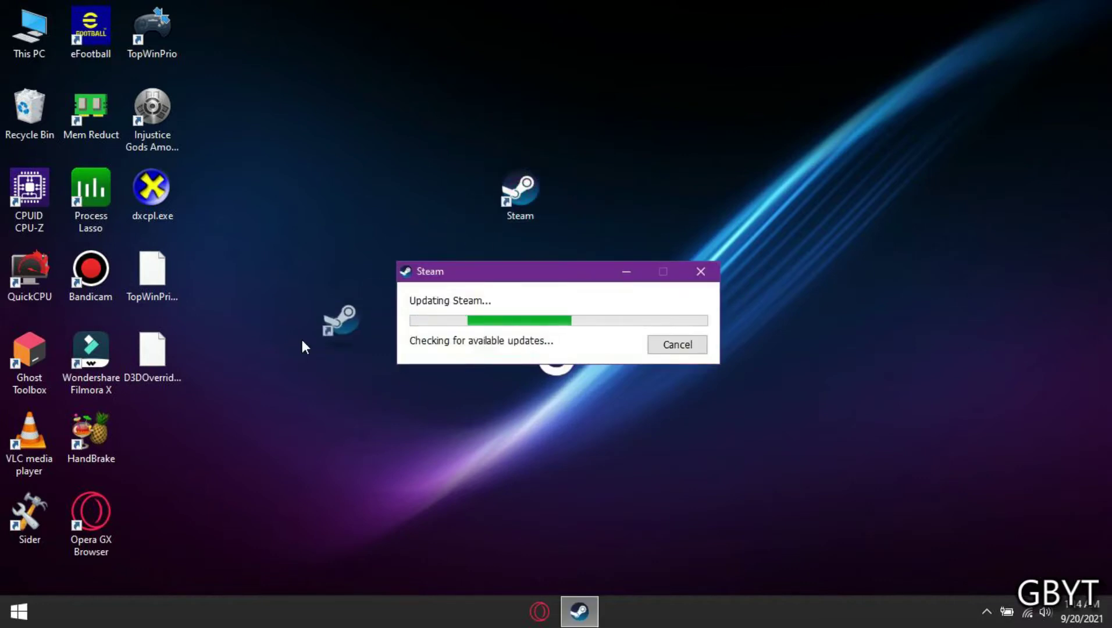
# Place the Steam shortcut beside HandBrake and refresh the desktop
pyautogui.moveTo(303, 342); pyautogui.dragTo(169, 430)
pyautogui.rightClick(530, 123)
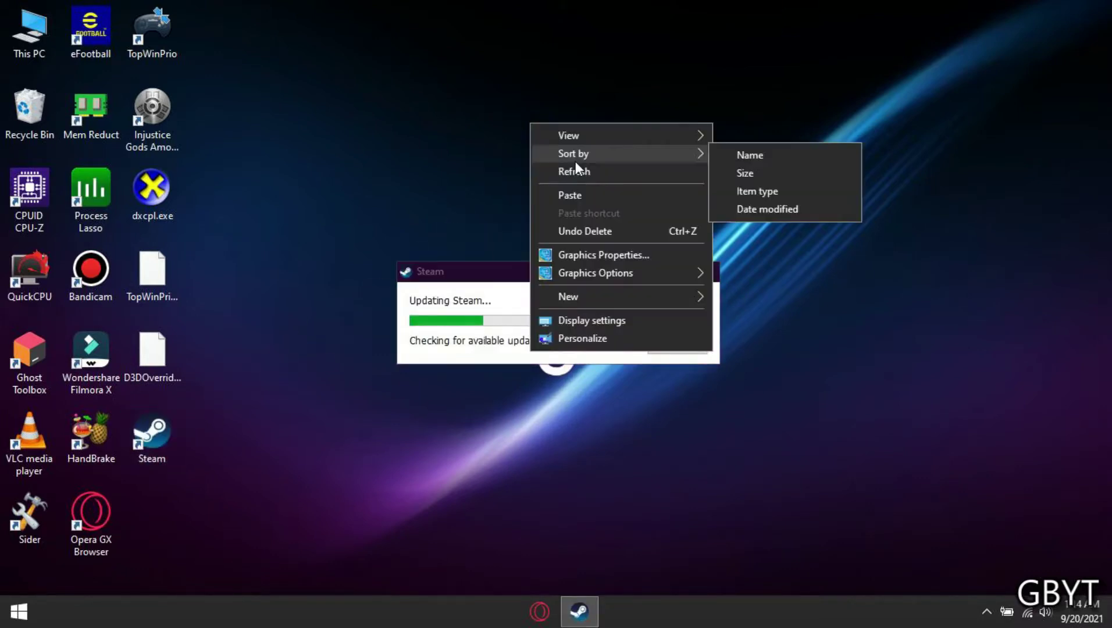
pyautogui.click(582, 170)
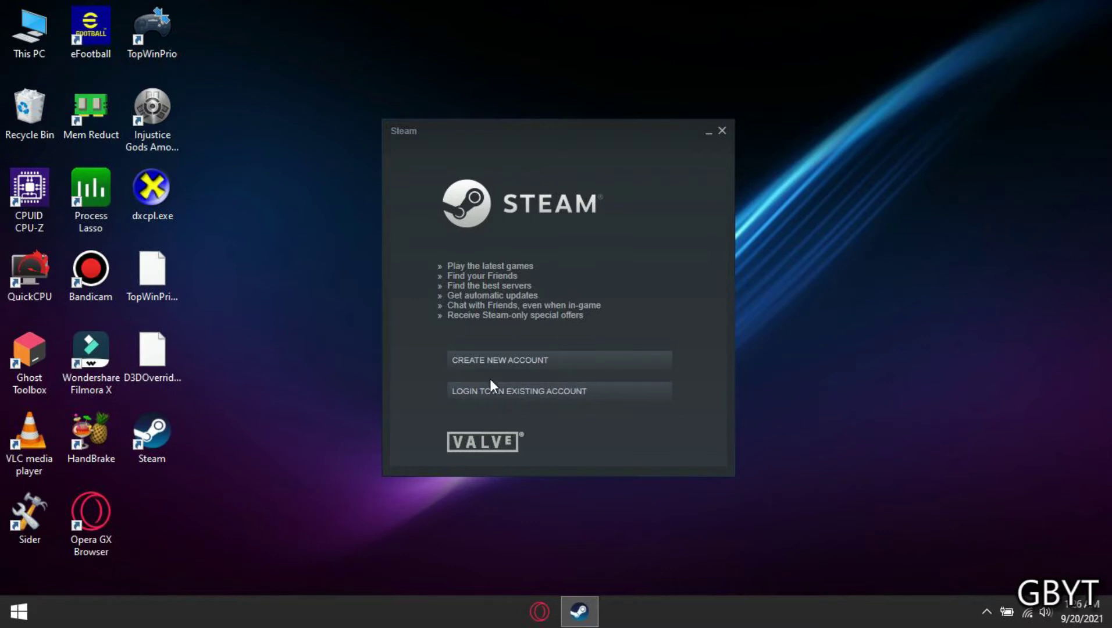
# Log in to the existing account, maximize Steam and close the Friends & Chat windows
pyautogui.click(491, 394)
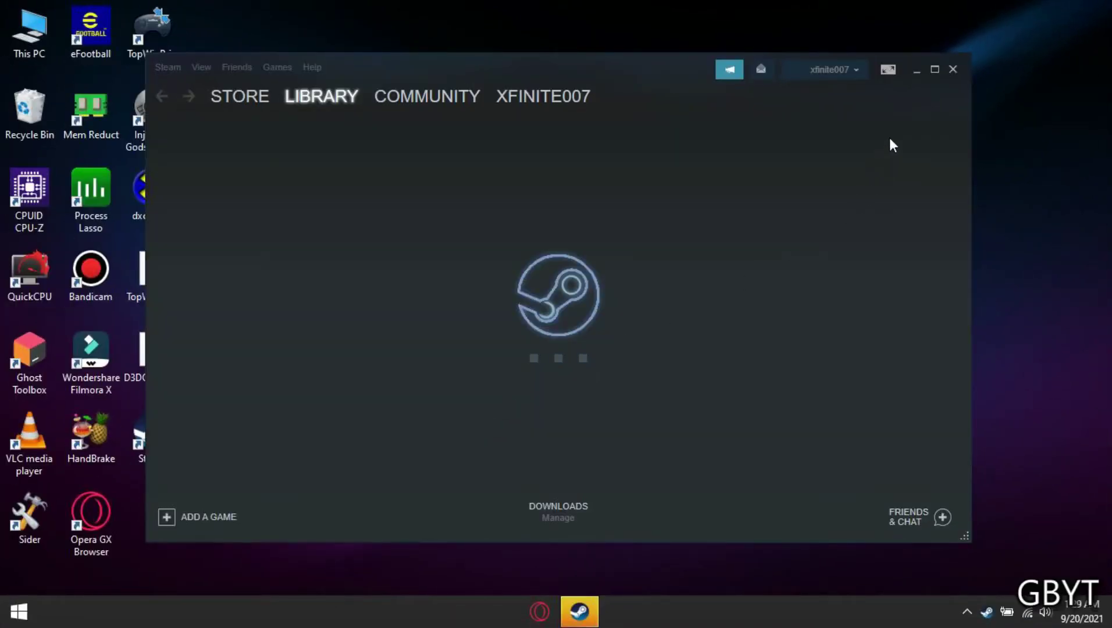
pyautogui.click(933, 70)
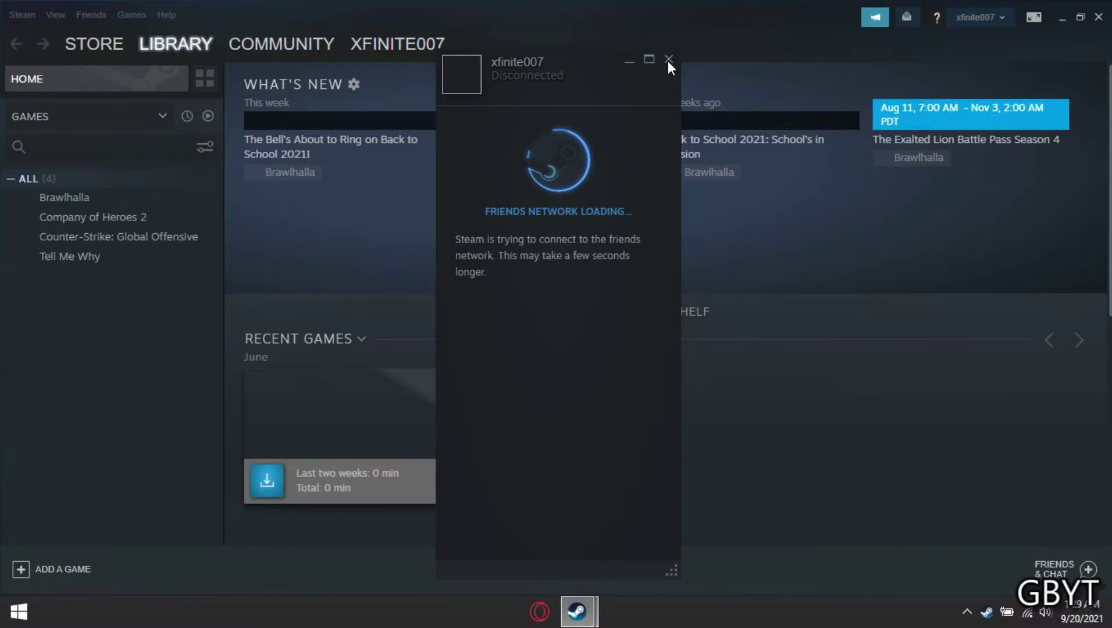
pyautogui.click(668, 61)
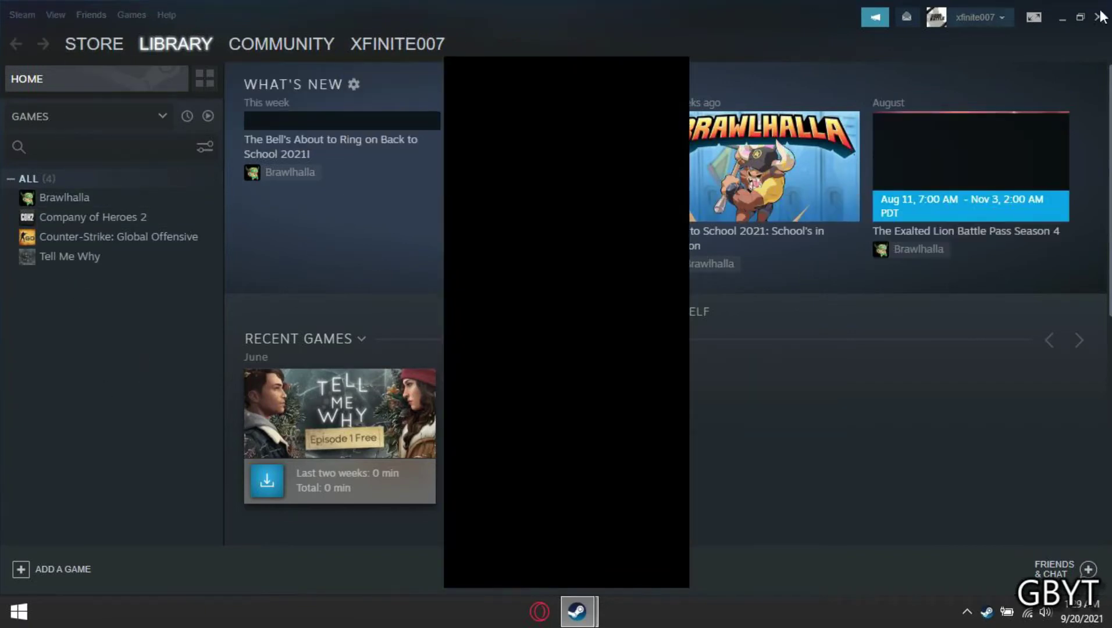
pyautogui.click(683, 61)
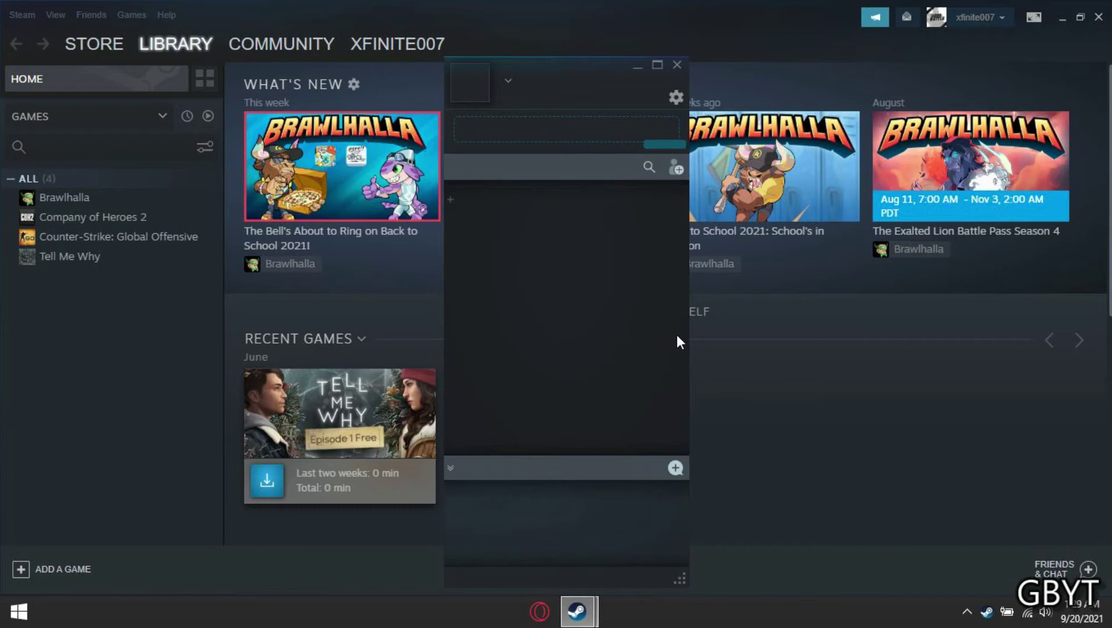
pyautogui.click(677, 64)
pyautogui.moveTo(280, 43)
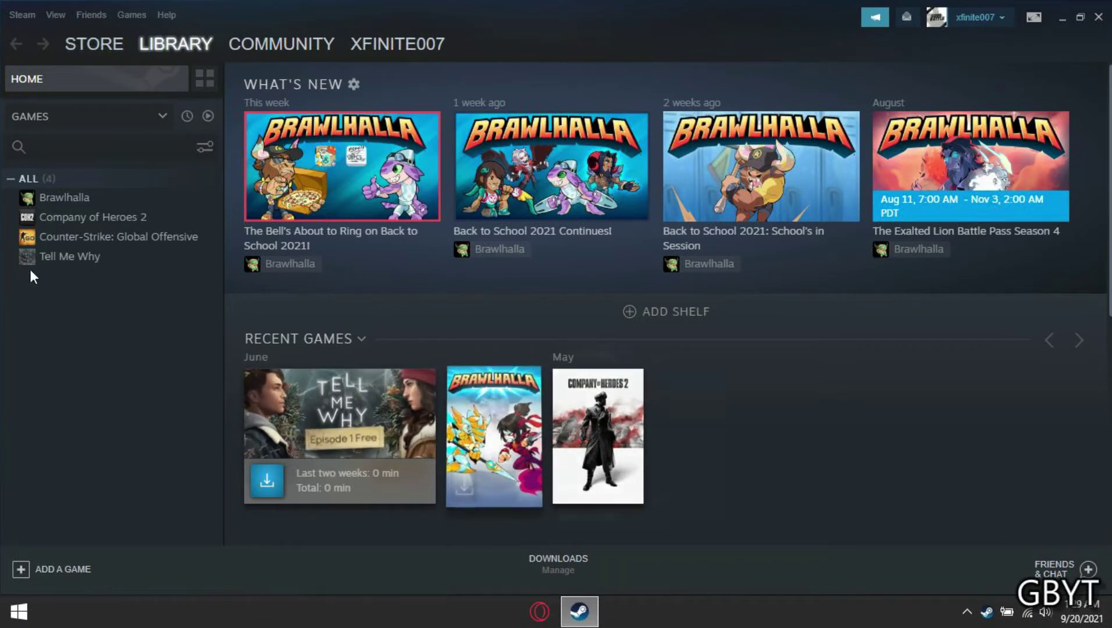
# Open Steam Settings from the View menu and go to the In-Game page
pyautogui.click(49, 18)
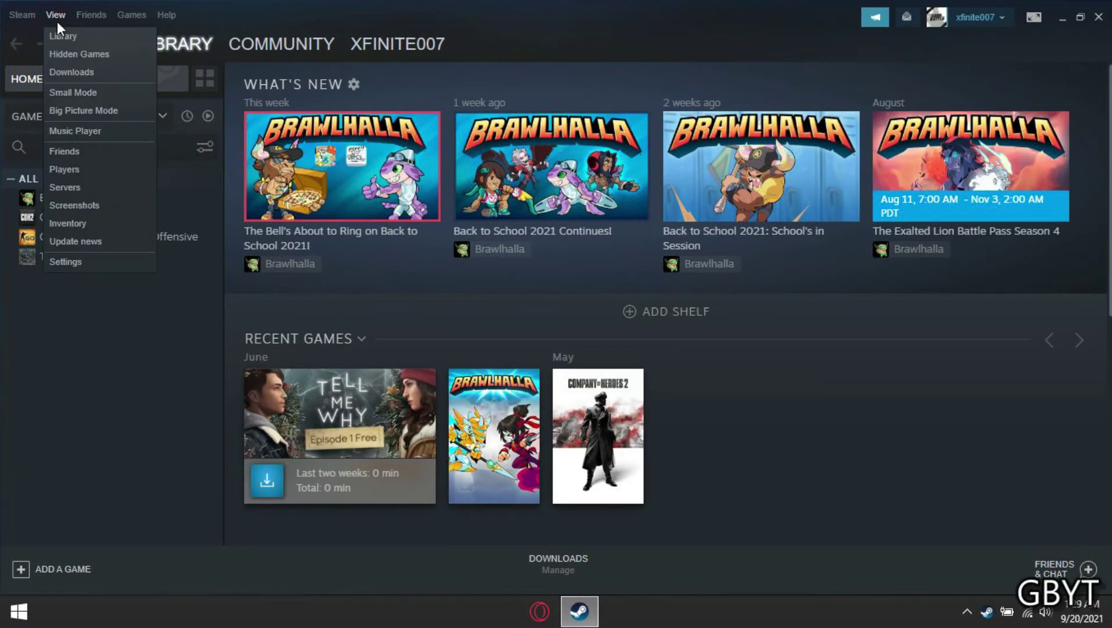
pyautogui.click(85, 259)
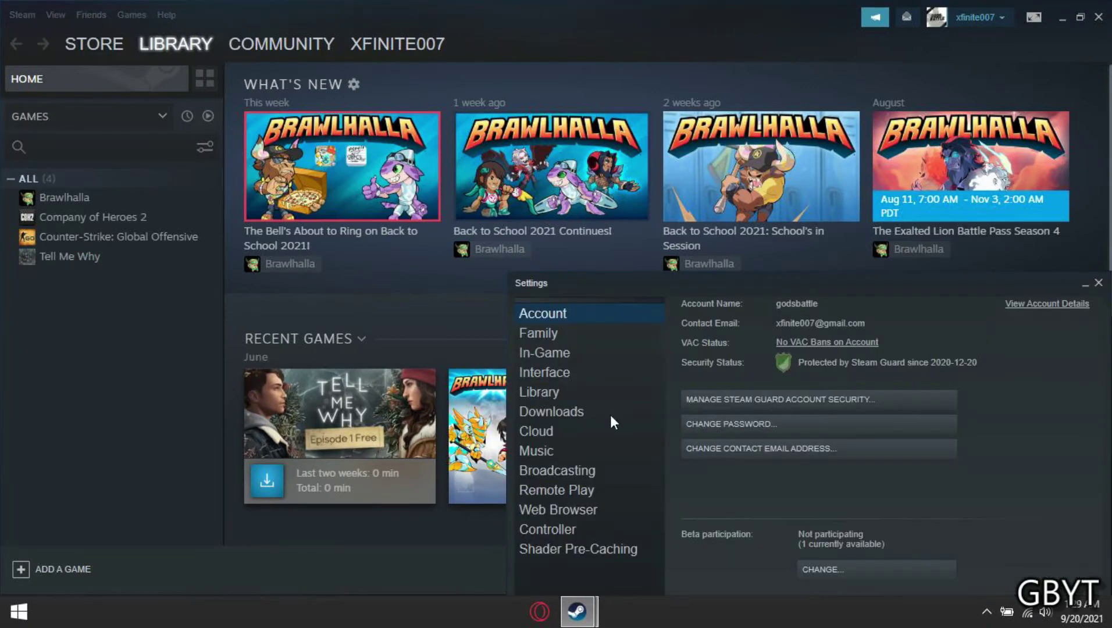
pyautogui.moveTo(698, 283); pyautogui.dragTo(396, 52)
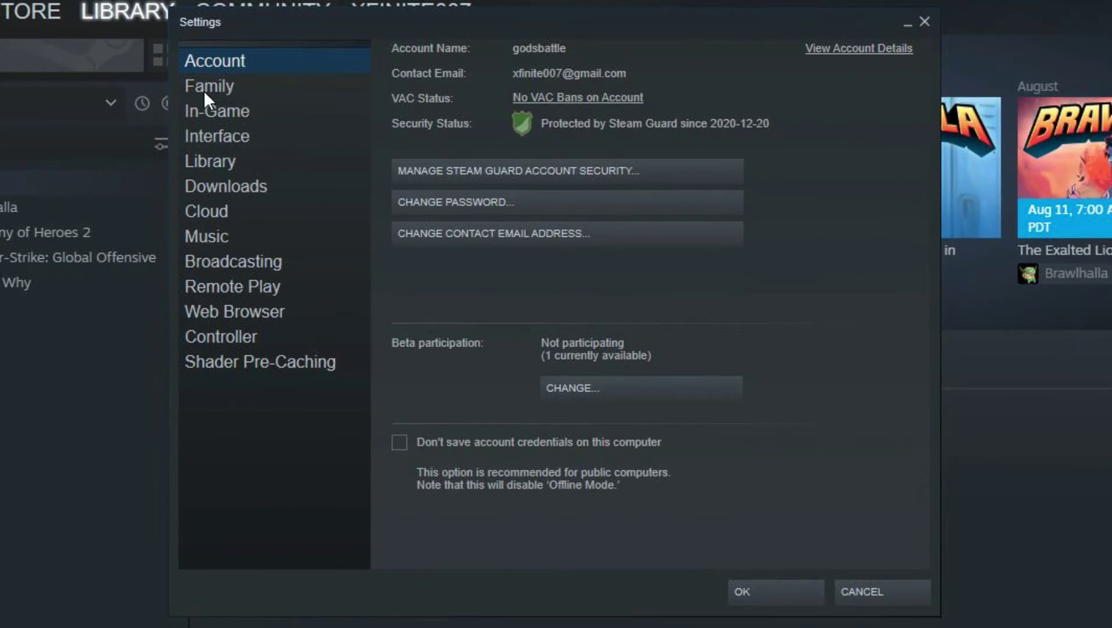
pyautogui.click(204, 90)
pyautogui.click(221, 117)
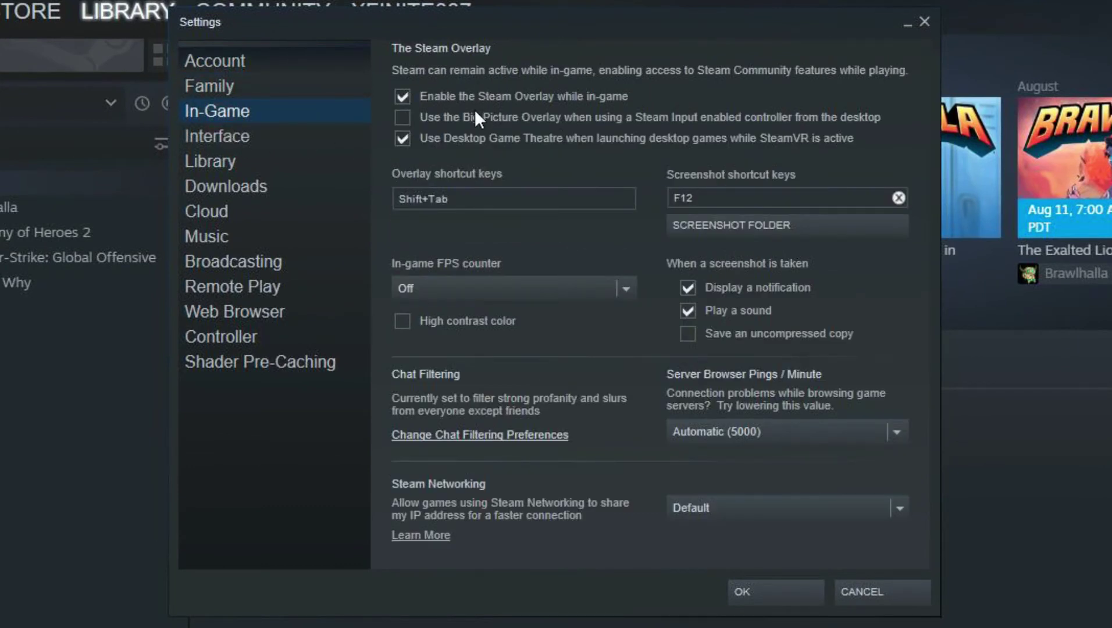
# Uncheck 'Enable the Steam Overlay while in-game' and 'Use Desktop Game Theatre'
pyautogui.click(400, 97)
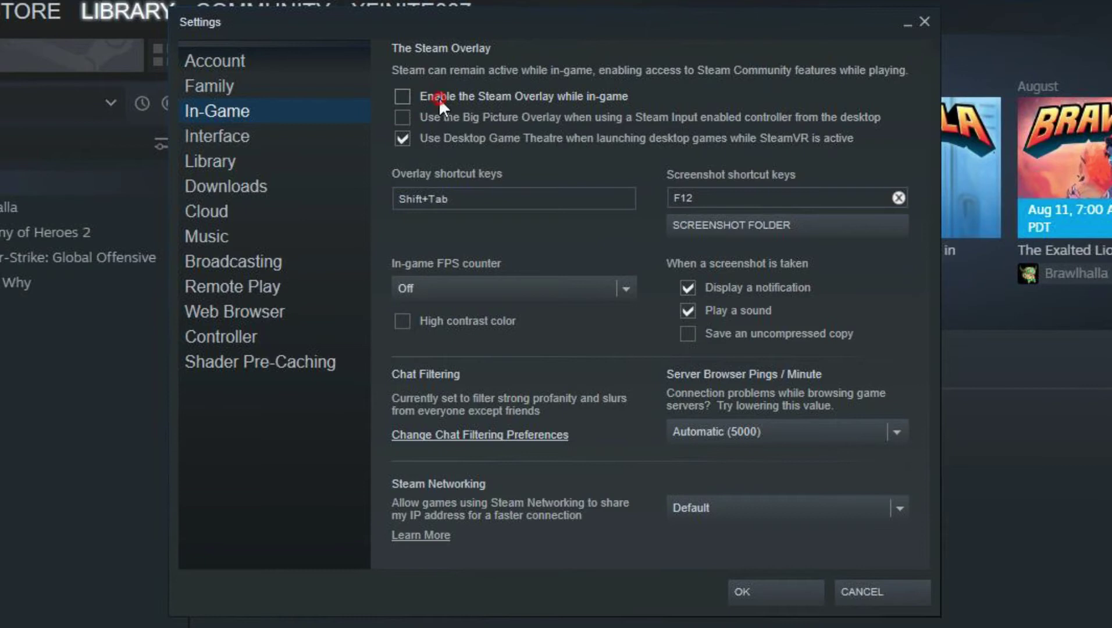
pyautogui.click(401, 97)
pyautogui.click(521, 95)
pyautogui.click(705, 136)
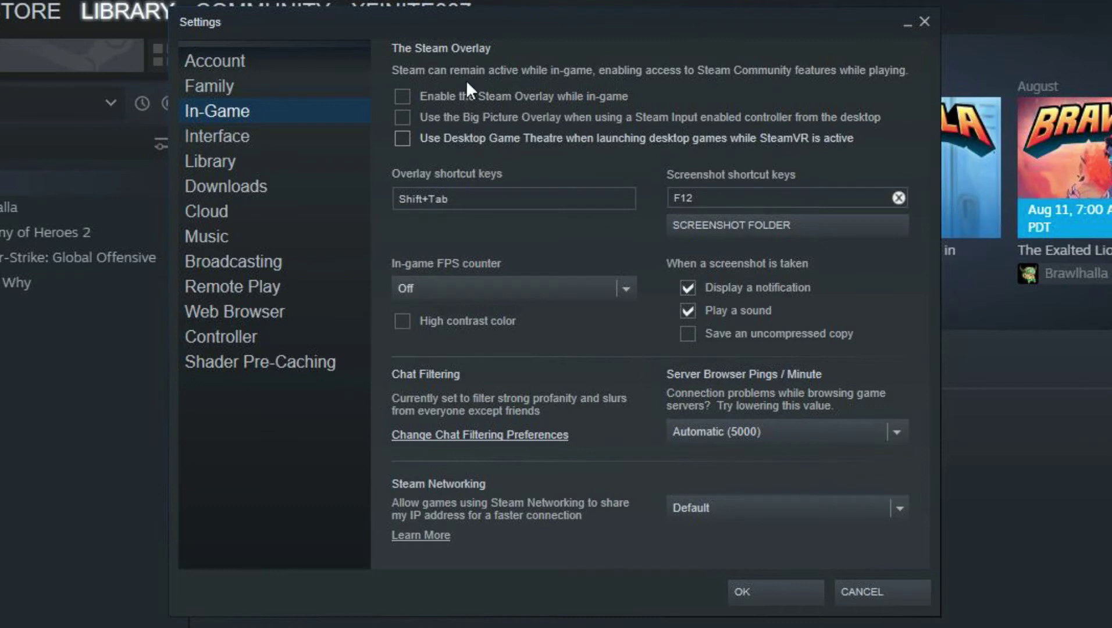
# On the Interface page, keep the default skin and uncheck 'Run Steam when my computer starts'
pyautogui.click(277, 135)
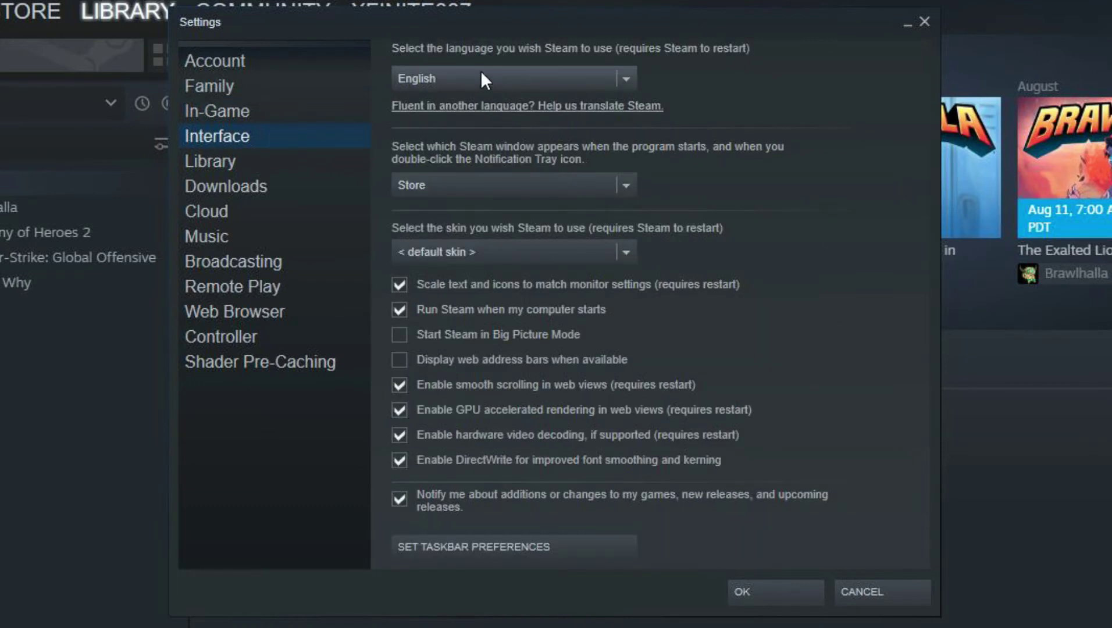
pyautogui.click(448, 254)
pyautogui.click(510, 275)
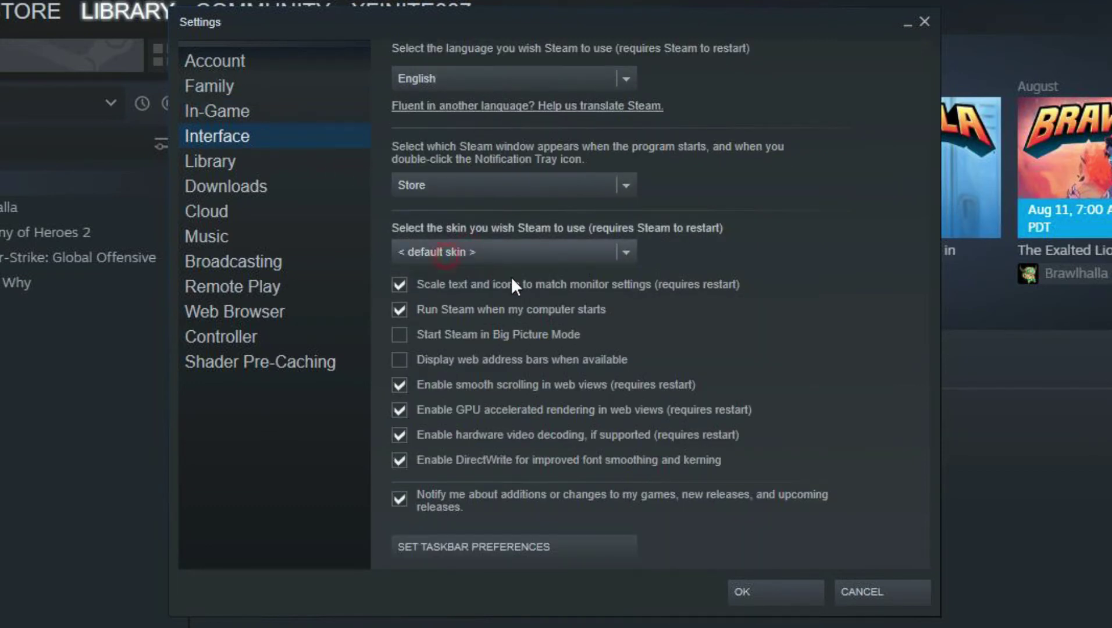
pyautogui.click(399, 311)
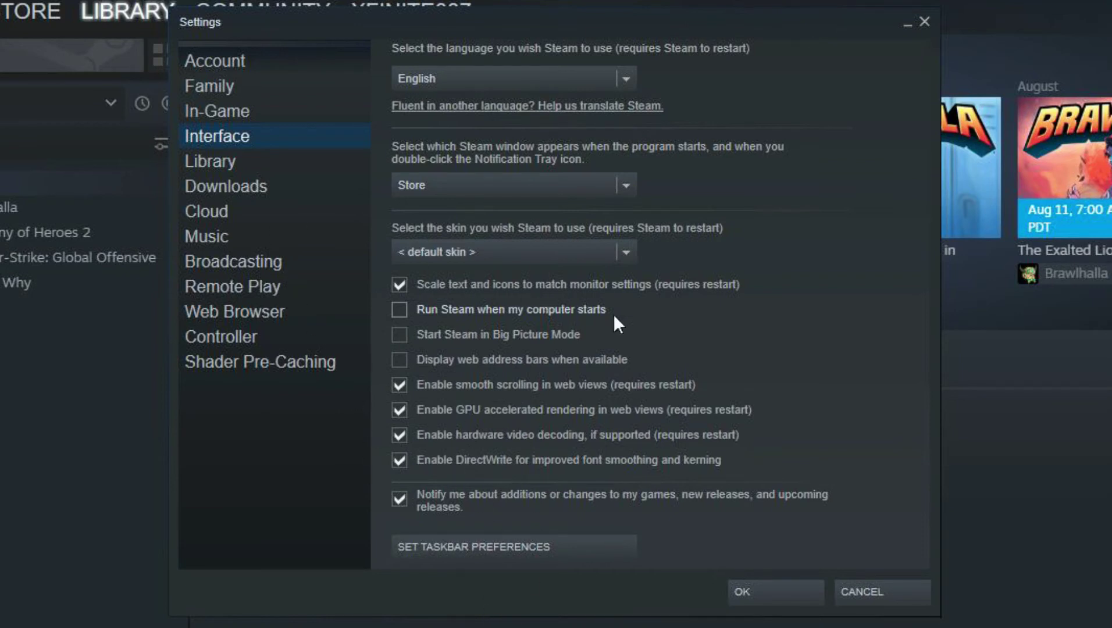
# Enable Low Performance Mode in Library settings, then move to the Downloads page
pyautogui.click(272, 162)
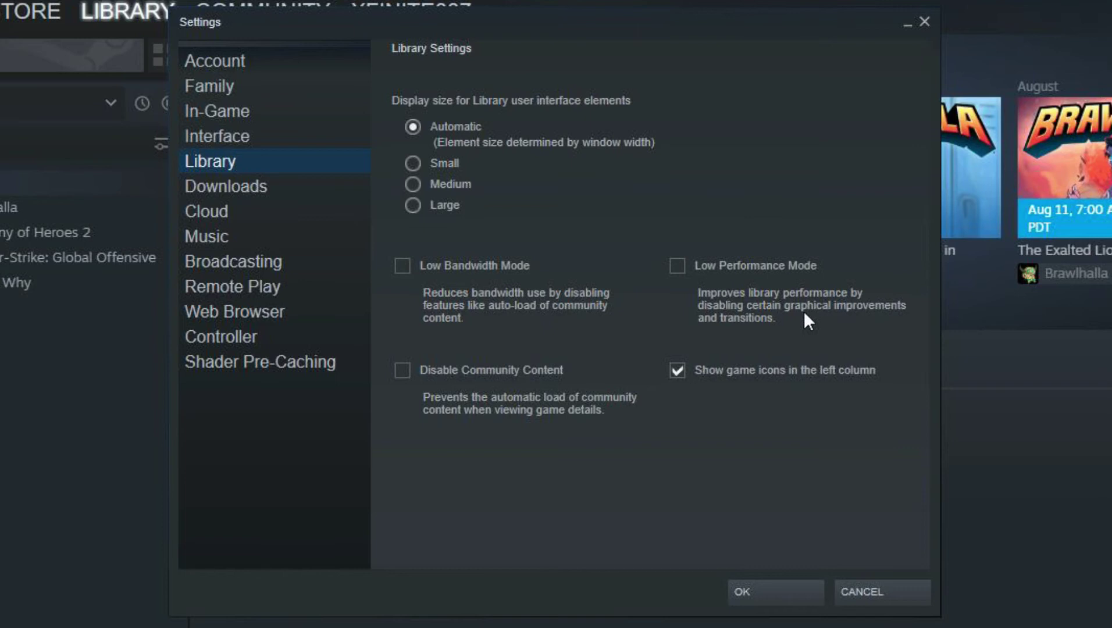
pyautogui.click(679, 265)
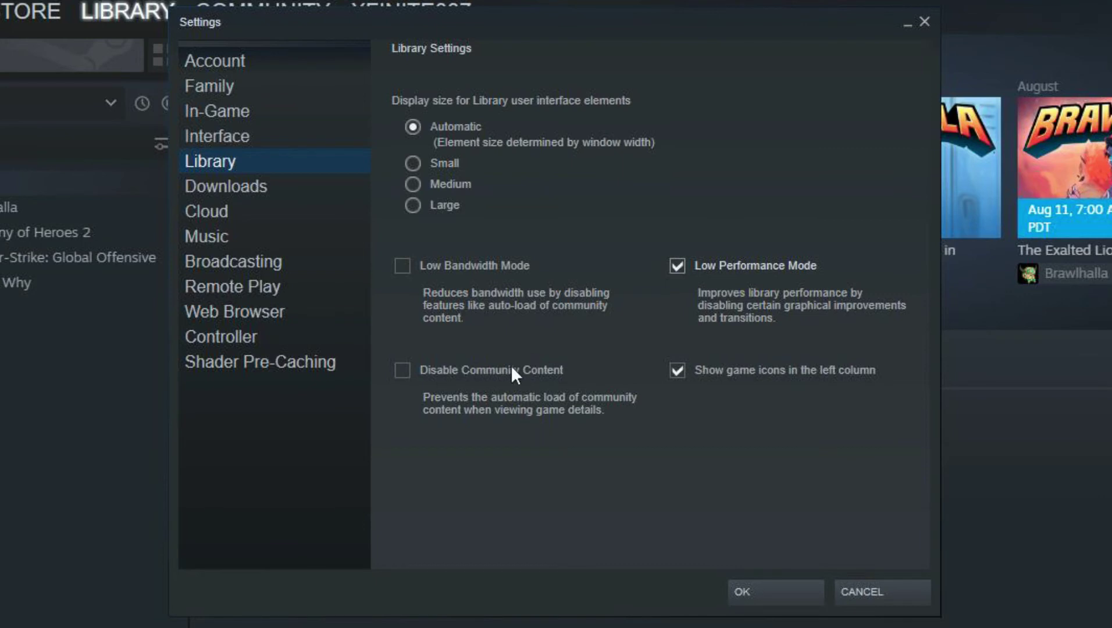
pyautogui.click(241, 188)
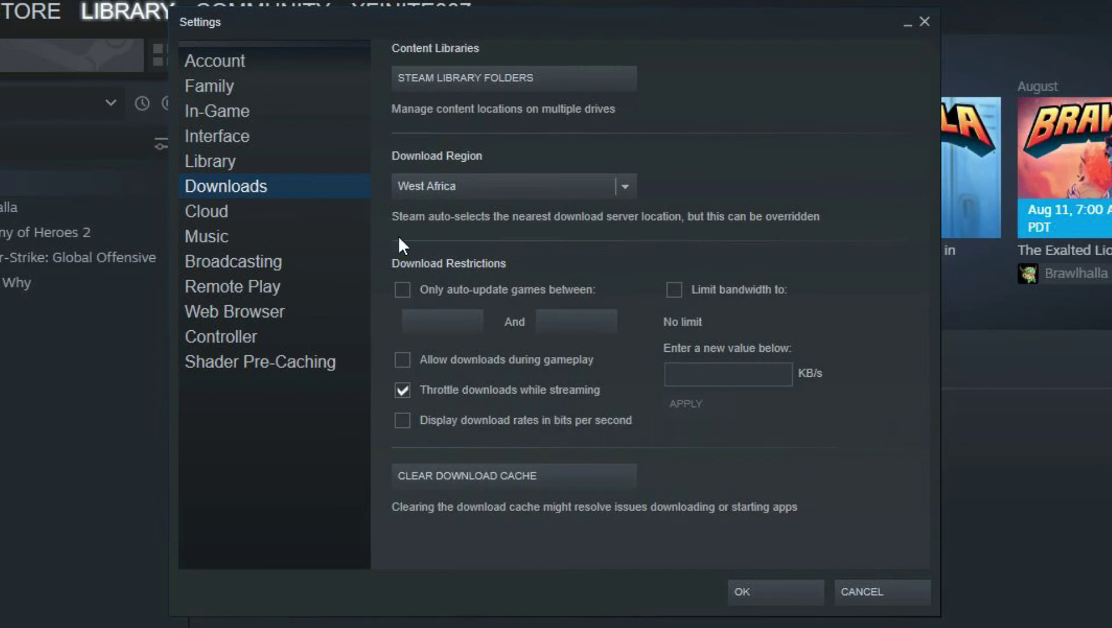
# Turn off Steam Cloud sync and look over Music, Broadcasting, Web Browser and Controller settings
pyautogui.click(201, 216)
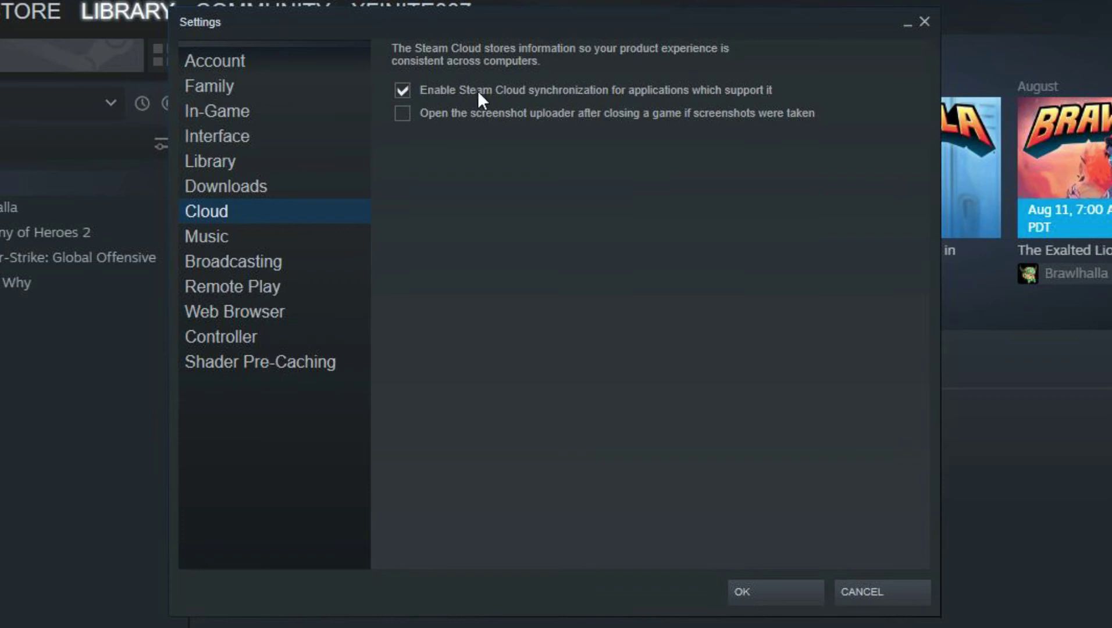
pyautogui.click(646, 94)
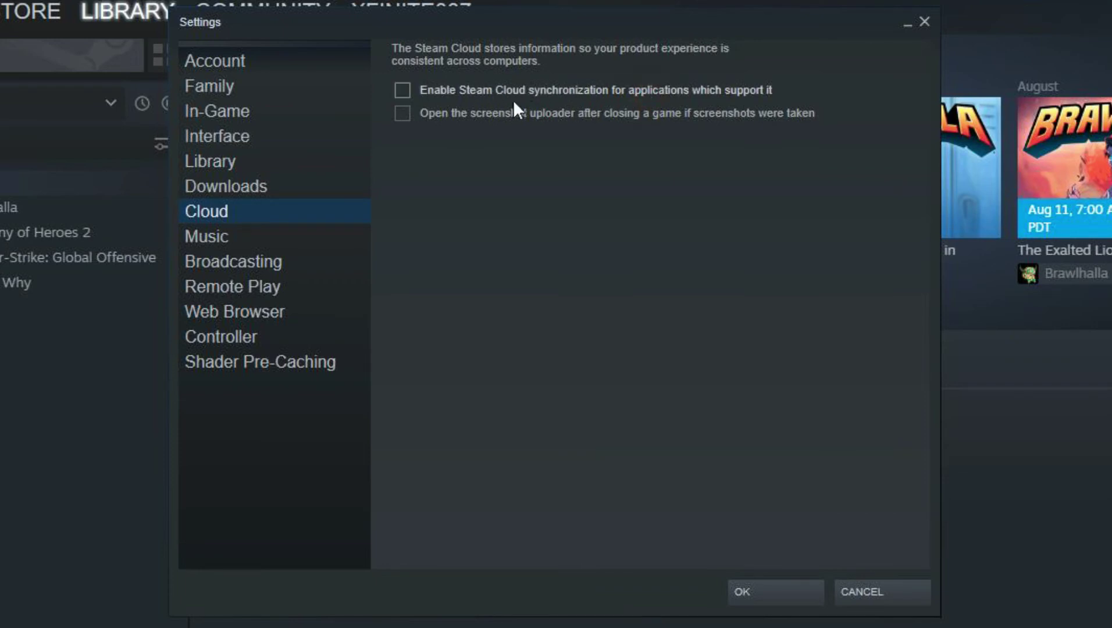
pyautogui.click(246, 239)
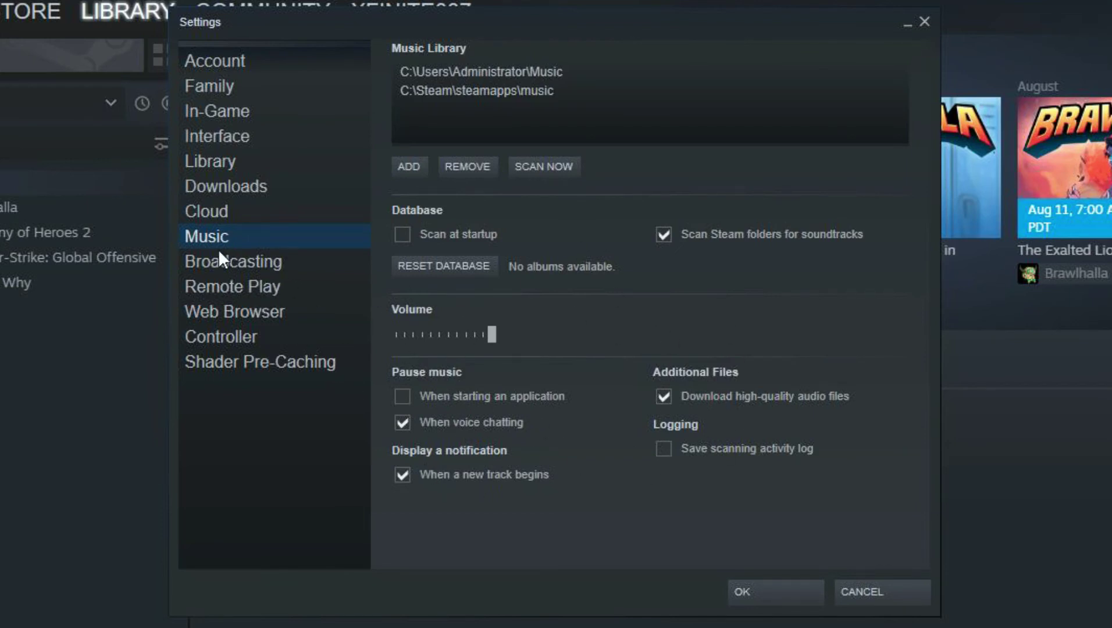
pyautogui.click(227, 264)
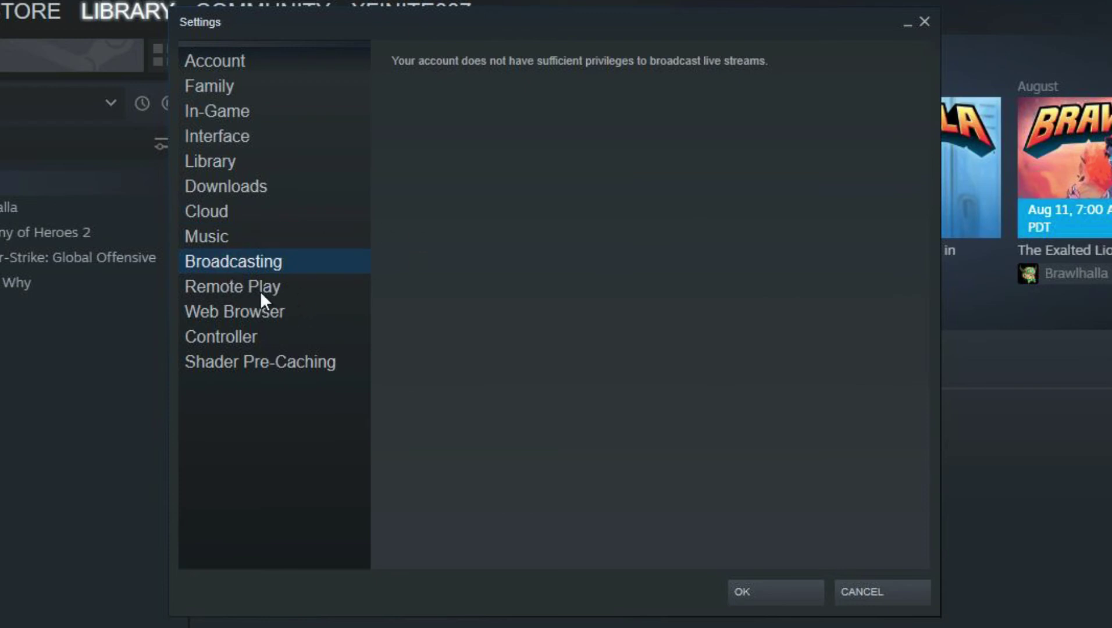
pyautogui.click(252, 313)
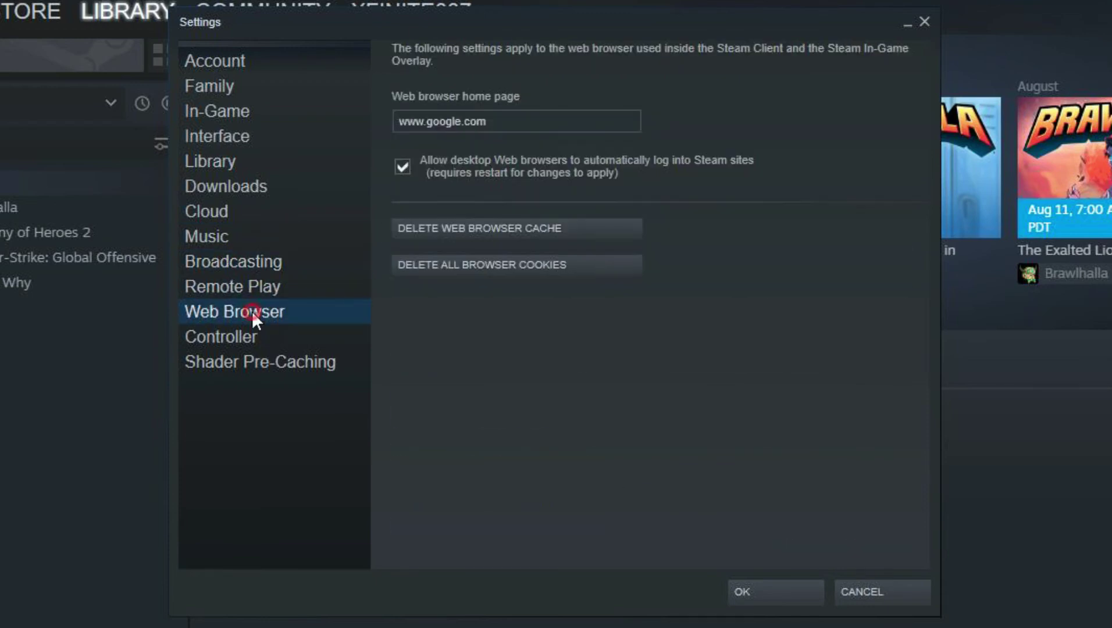
pyautogui.click(259, 348)
# Uncheck 'Enable Shader Pre-Caching' and save the settings with OK
pyautogui.click(278, 362)
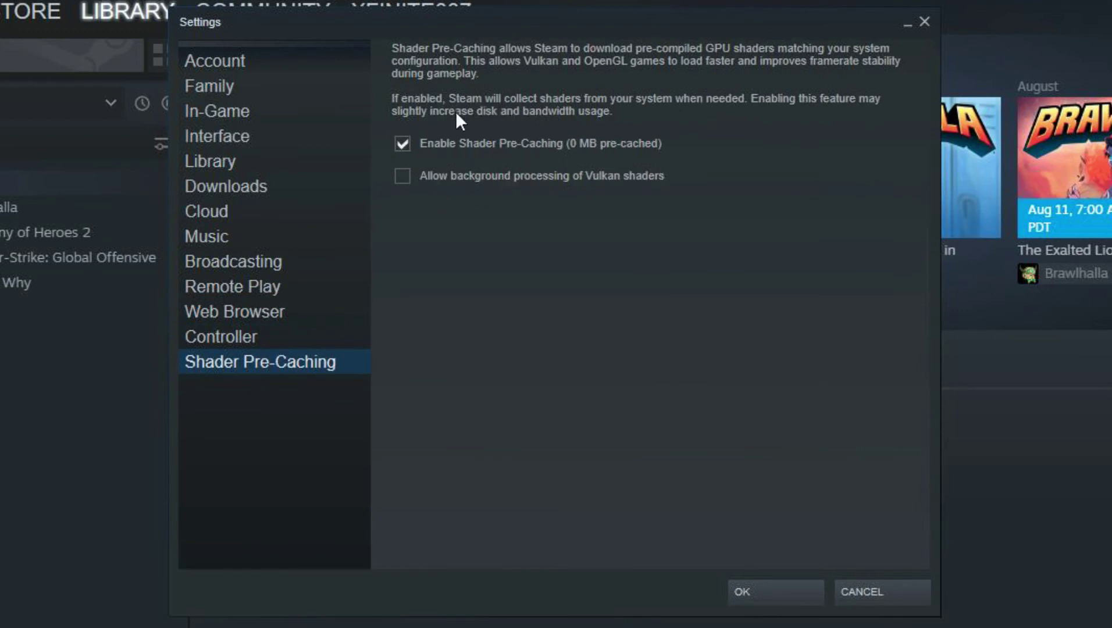
pyautogui.click(501, 147)
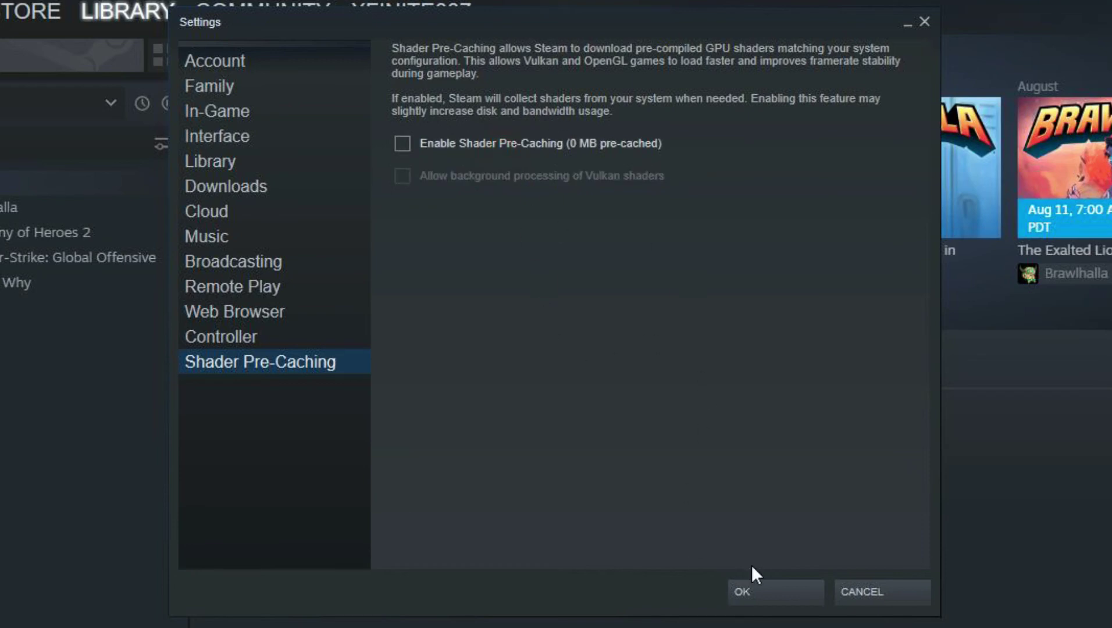
pyautogui.click(755, 590)
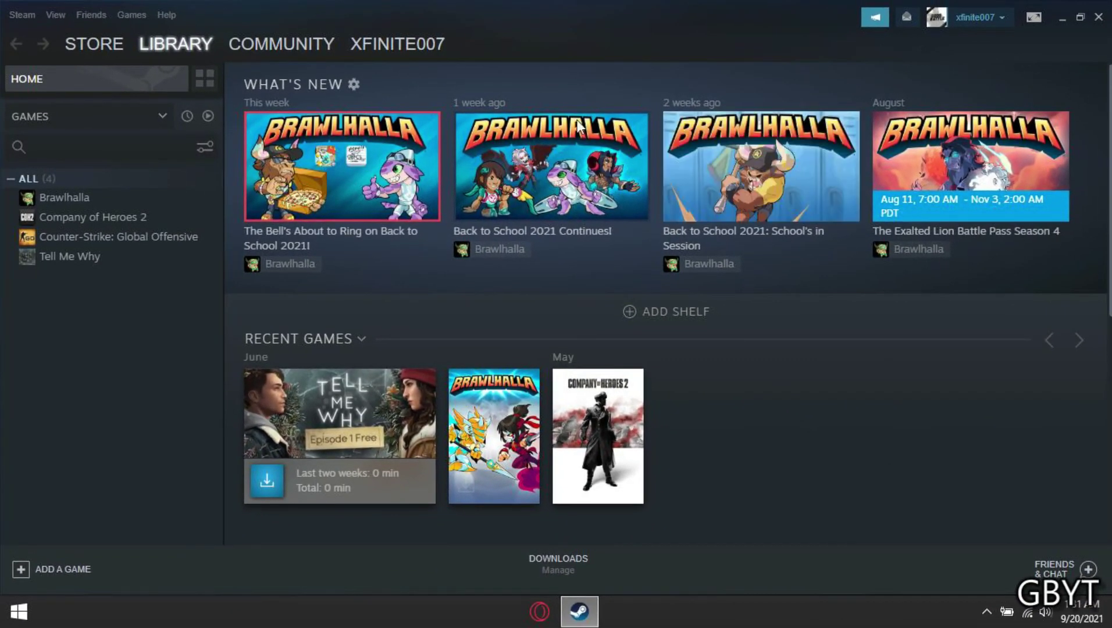
# Choose Offline from the Friends status menu
pyautogui.click(91, 14)
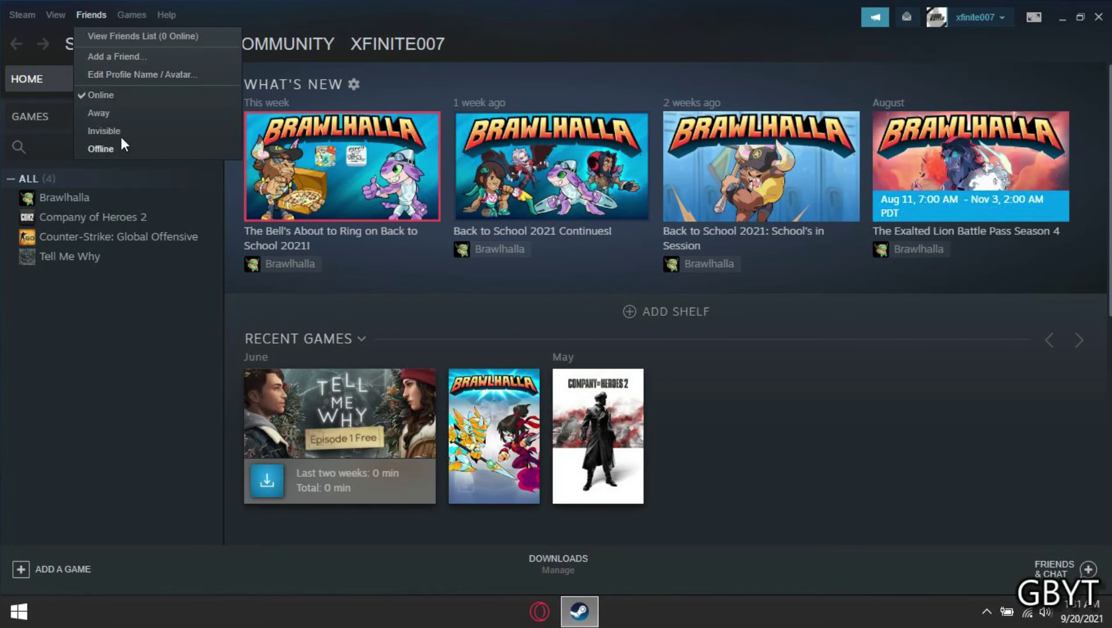
pyautogui.click(105, 150)
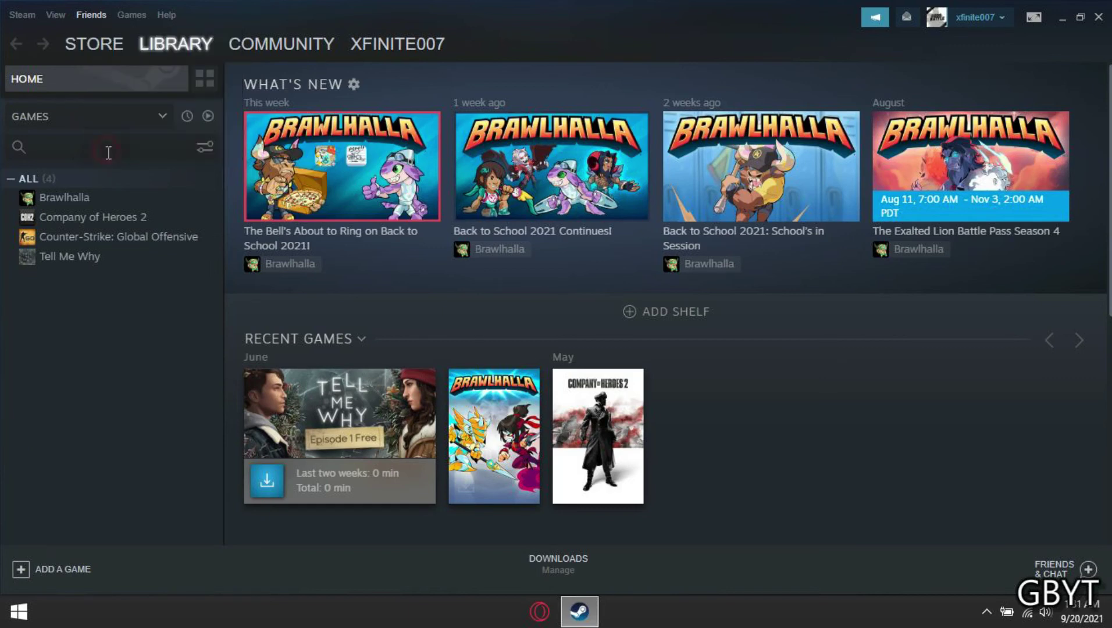